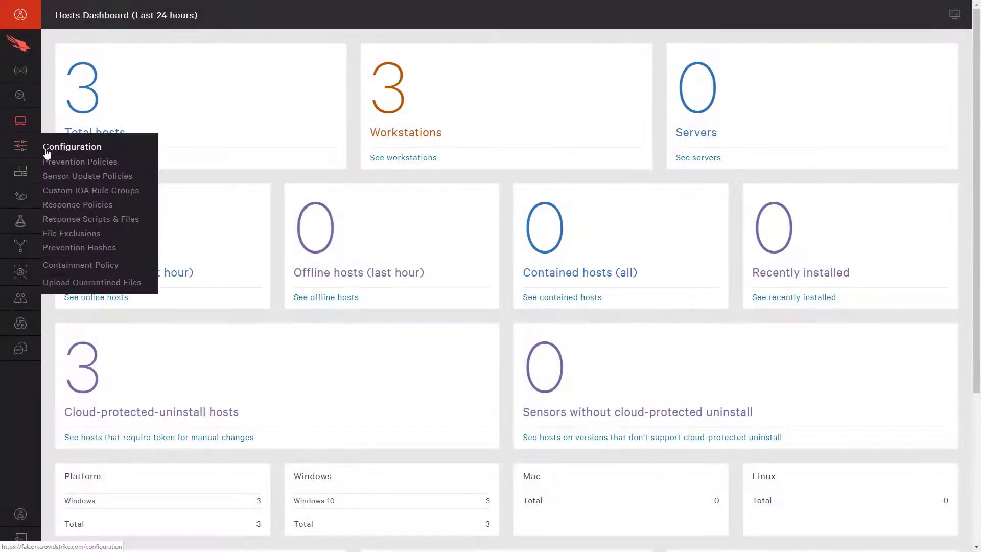
Create the Windows prevention policy 'Detect Only' with description 'Initial roll out policy'.
{"action": "left_click", "coordinate": [46, 150]}
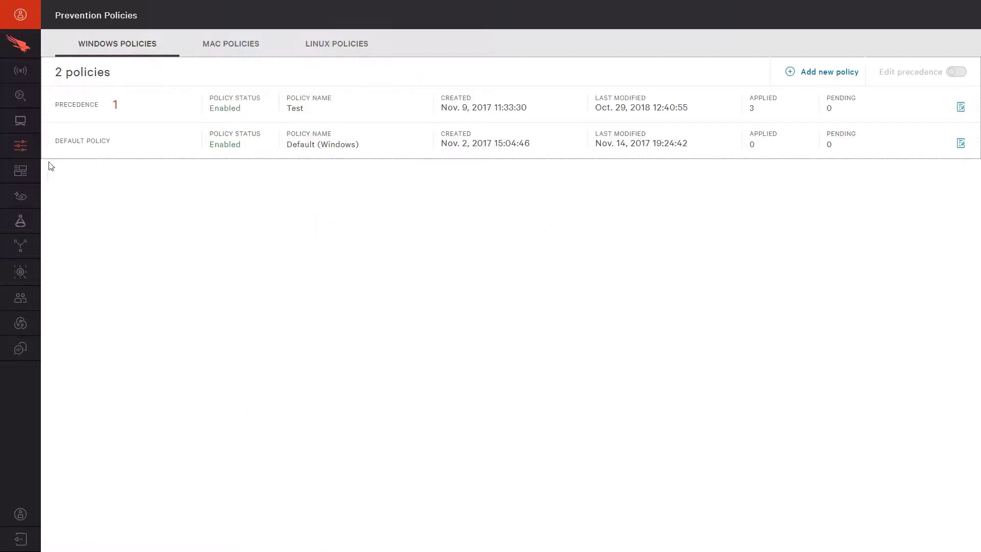
{"action": "left_click", "coordinate": [796, 73]}
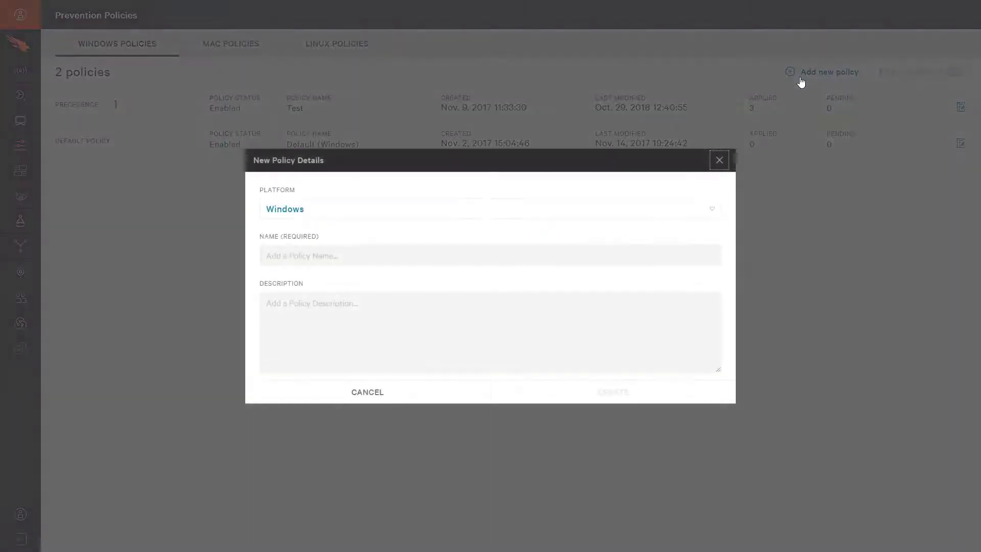
{"action": "left_click", "coordinate": [348, 258]}
{"action": "type", "text": "Detect Only"}
{"action": "left_click", "coordinate": [338, 304]}
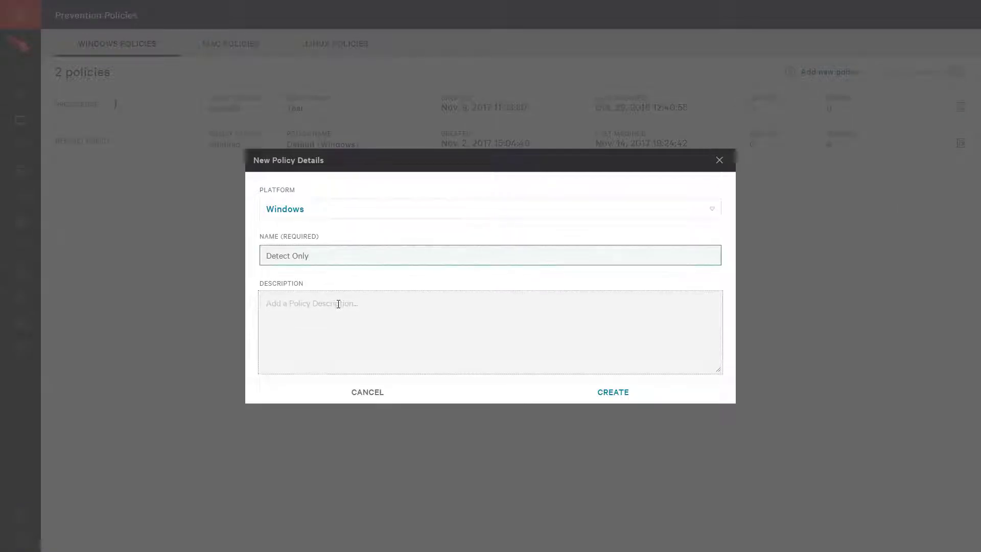
{"action": "type", "text": "Initial roll out policy"}
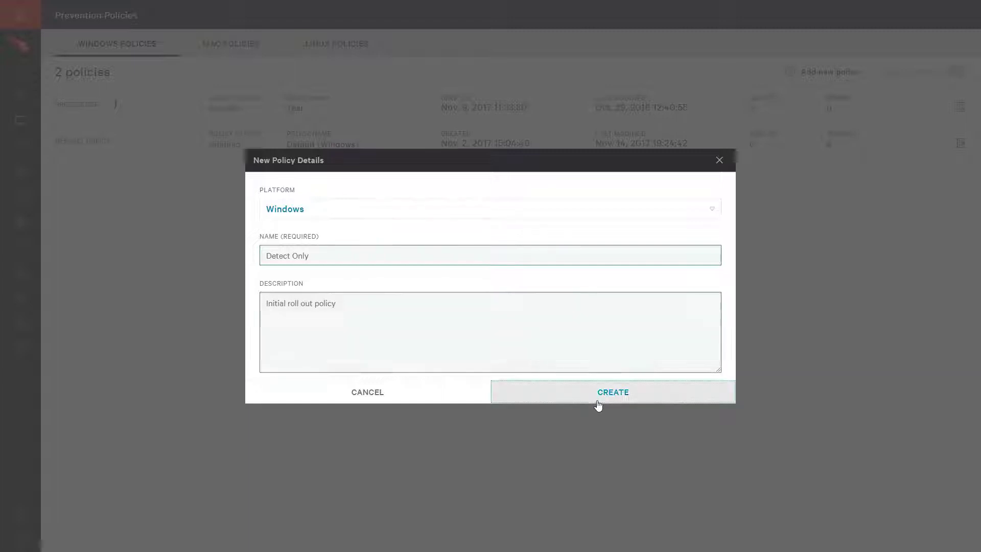
{"action": "left_click", "coordinate": [550, 401]}
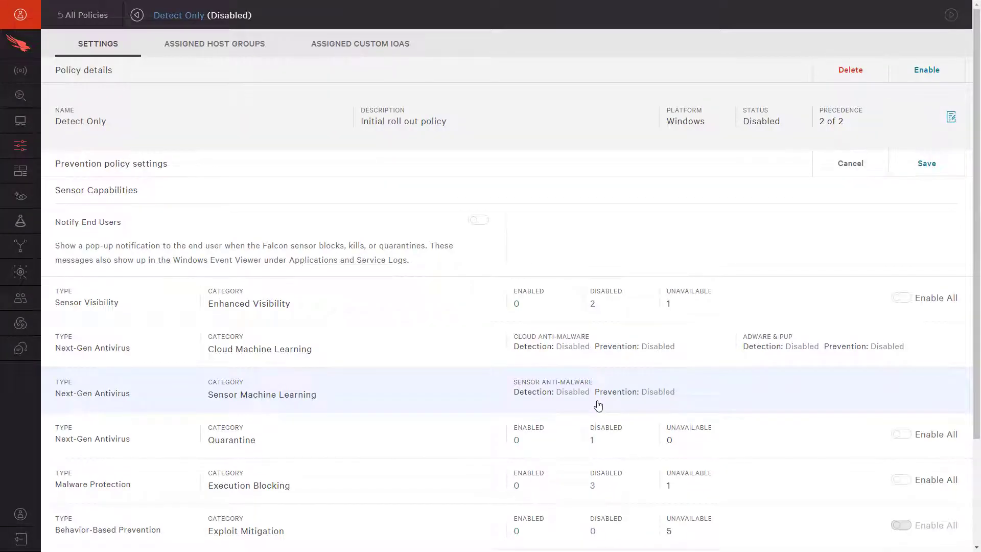
Set Cloud Anti-malware and Adware & PUP detection to Aggressive.
{"action": "left_click", "coordinate": [591, 359]}
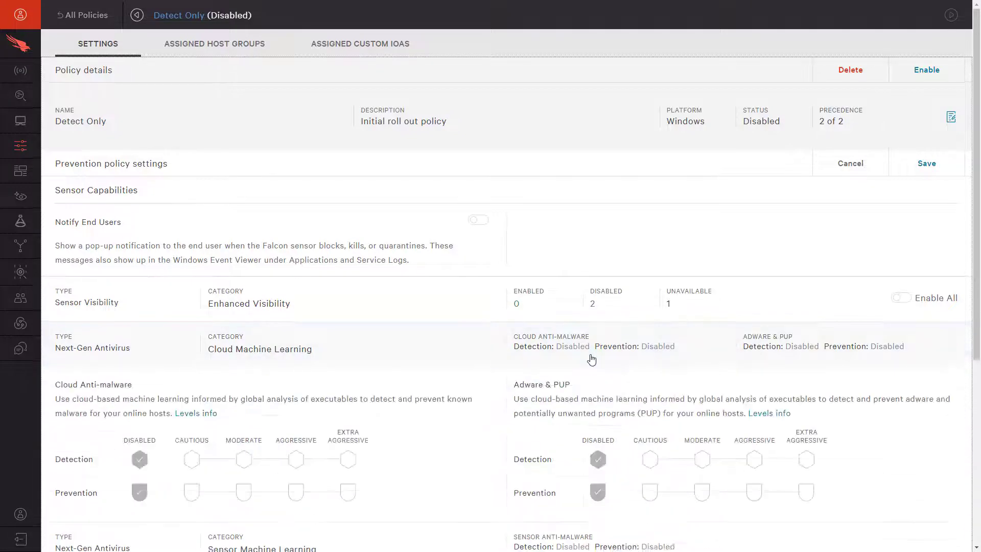
{"action": "left_click", "coordinate": [294, 465]}
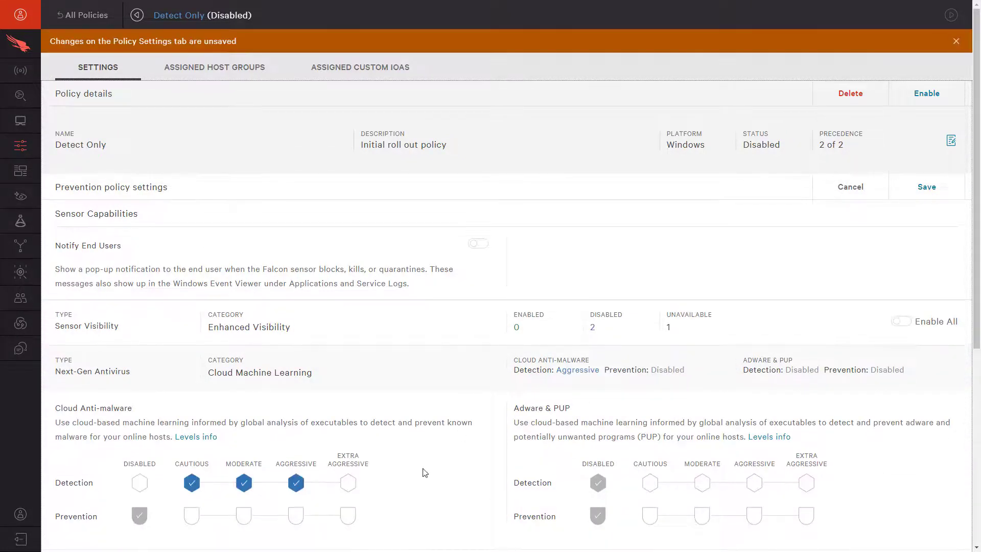
{"action": "left_click", "coordinate": [754, 483]}
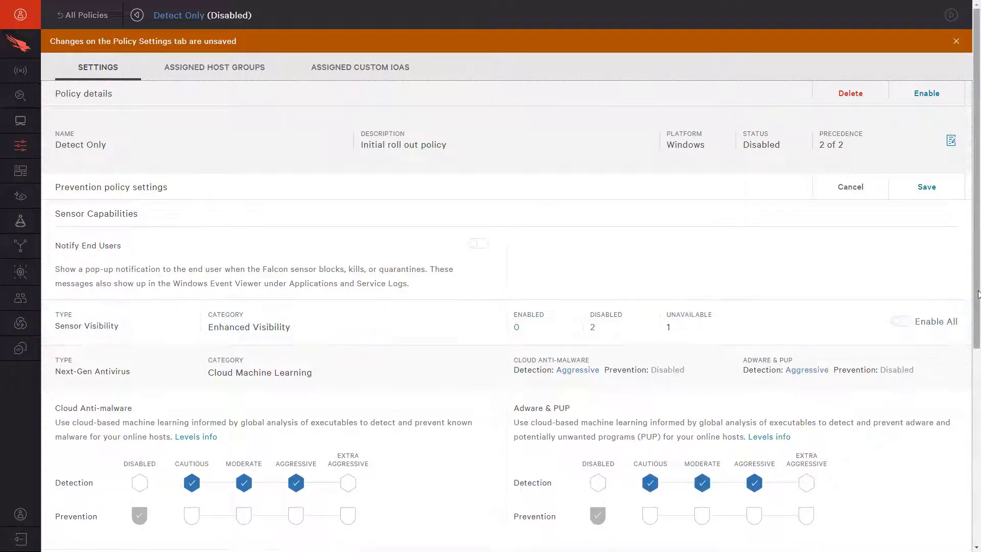
Set Sensor Anti-malware detection to Aggressive and save the policy changes.
{"action": "scroll", "coordinate": [963, 326], "scroll_direction": "down", "scroll_amount": 1}
{"action": "scroll", "coordinate": [963, 326], "scroll_direction": "down", "scroll_amount": 2}
{"action": "scroll", "coordinate": [963, 327], "scroll_direction": "down", "scroll_amount": 2}
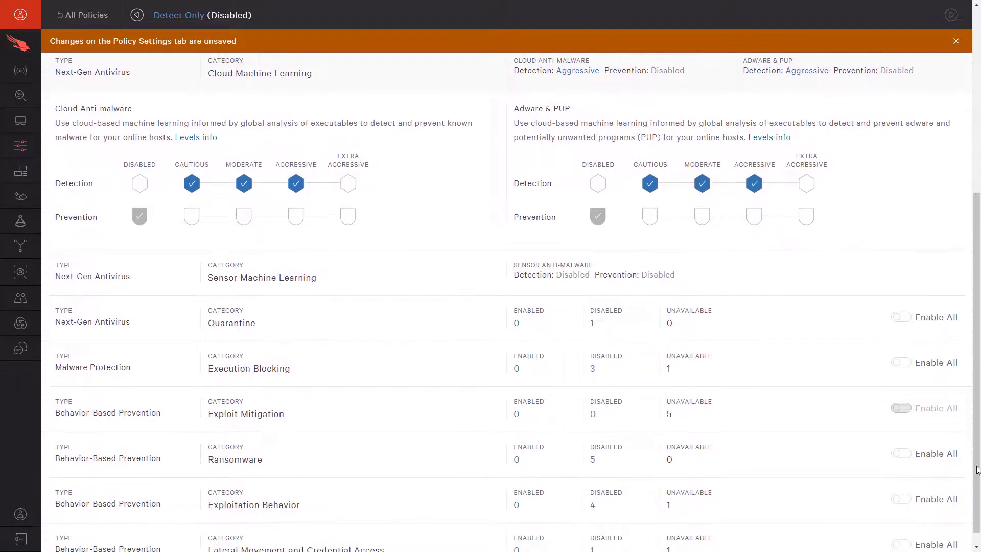
{"action": "left_click", "coordinate": [701, 281]}
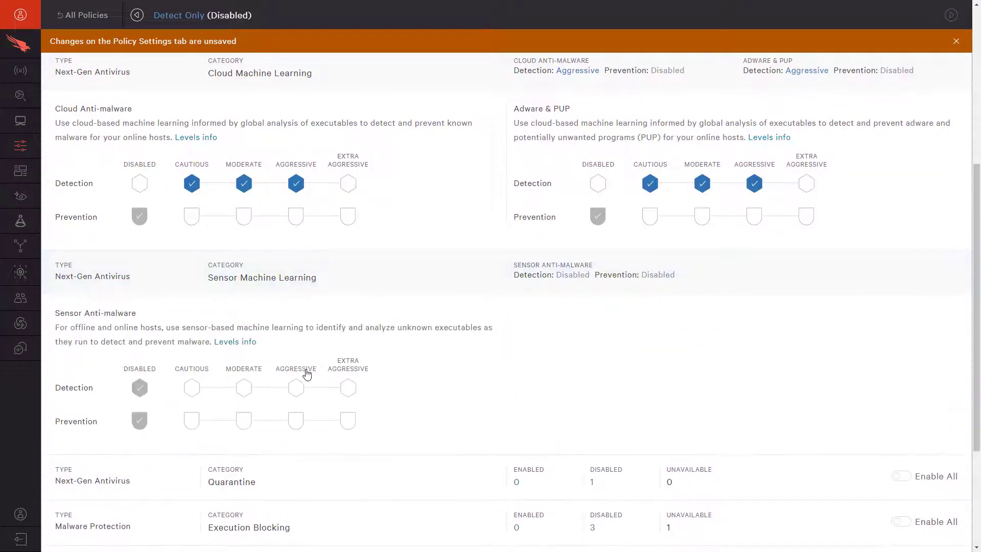
{"action": "left_click", "coordinate": [293, 390]}
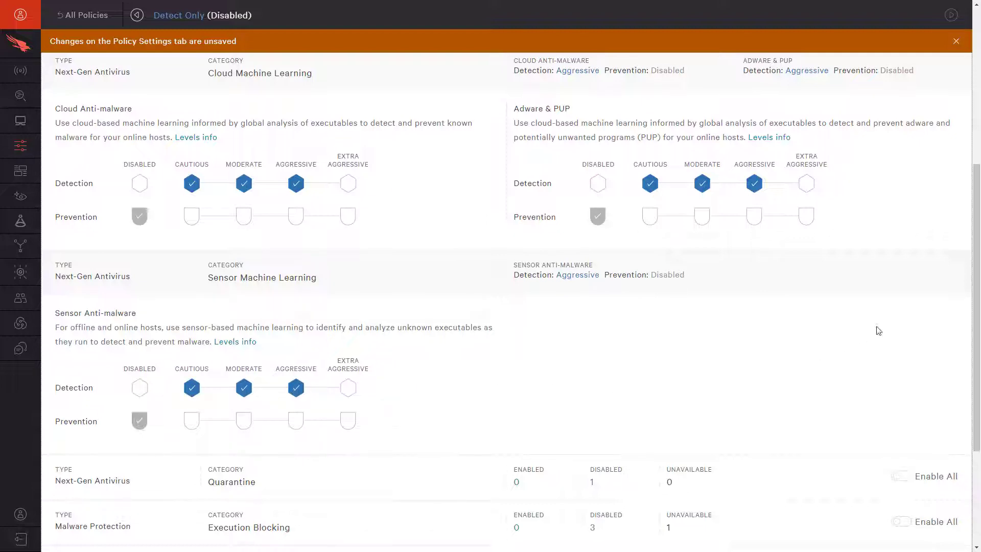
{"action": "left_click_drag", "start_coordinate": [979, 305], "coordinate": [966, 146]}
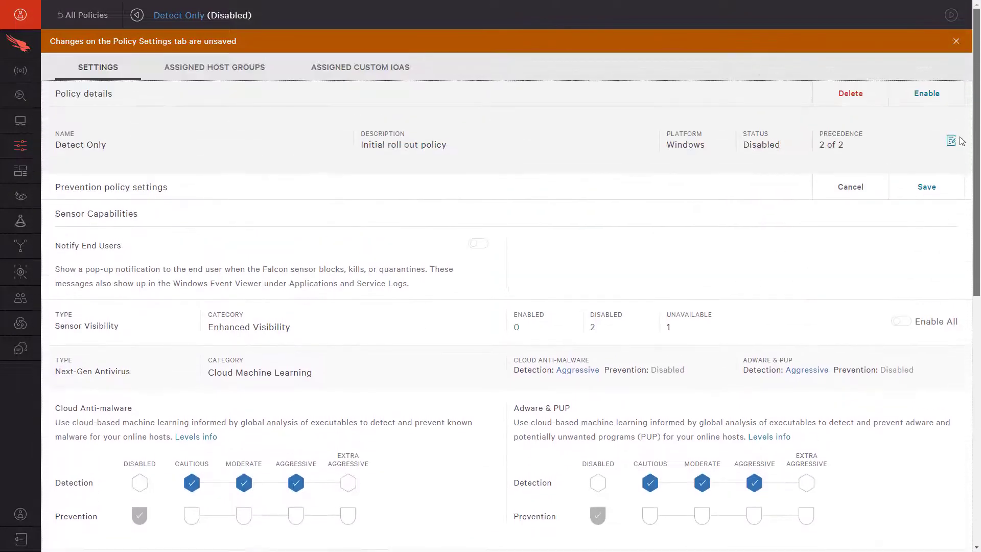
{"action": "left_click", "coordinate": [927, 187]}
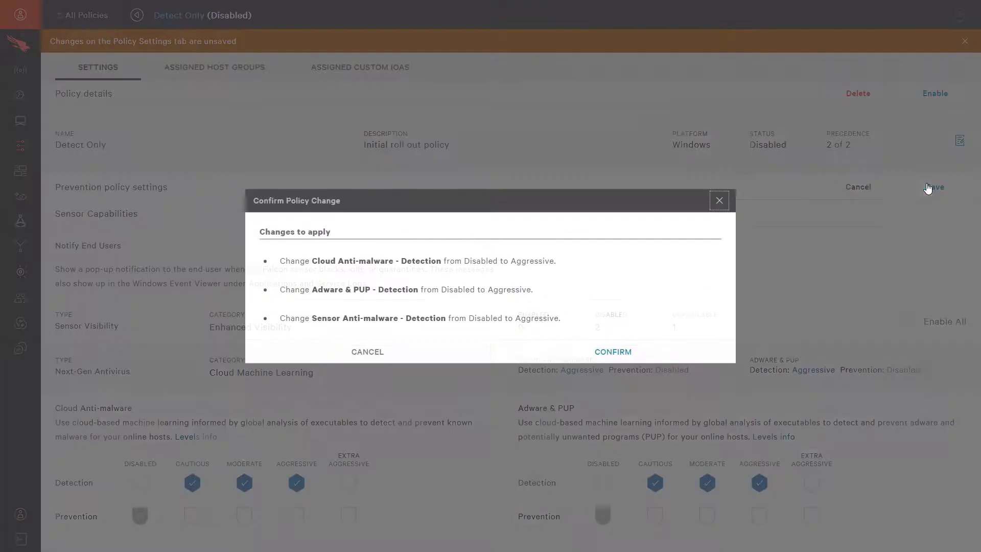
{"action": "left_click", "coordinate": [628, 355]}
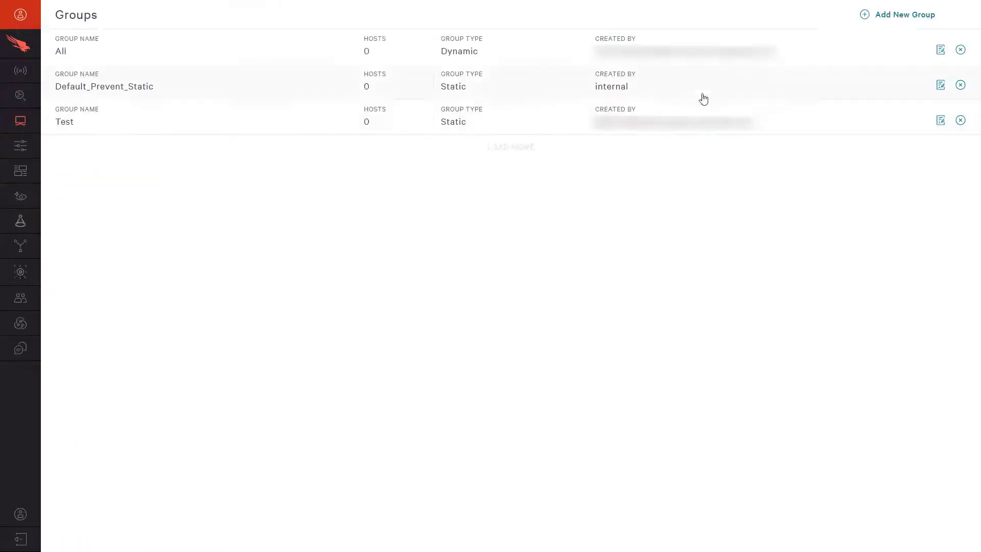
Add a host group named 'Detect Only' with the Static assignment type.
{"action": "left_click", "coordinate": [887, 14]}
{"action": "left_click", "coordinate": [456, 174]}
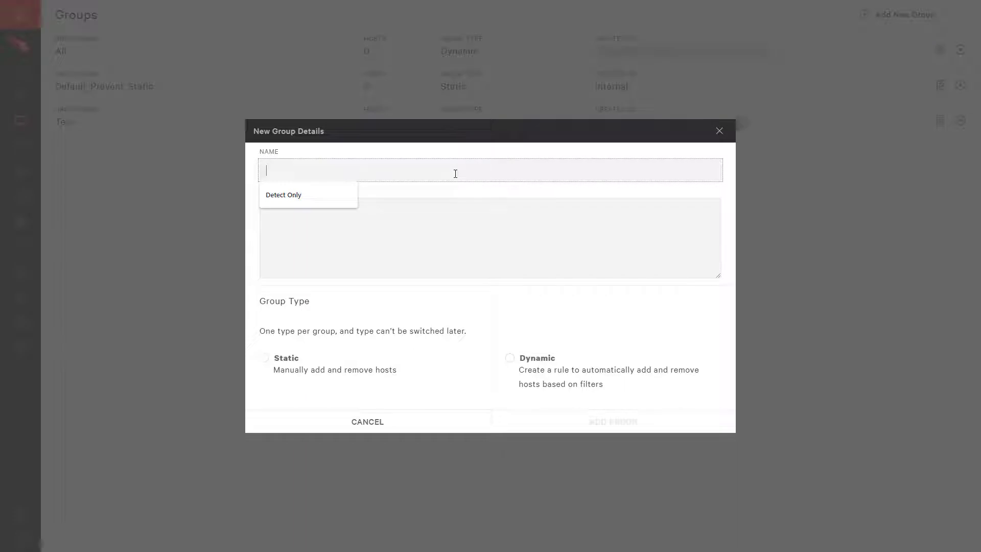
{"action": "key", "text": "Down"}
{"action": "key", "text": "Return"}
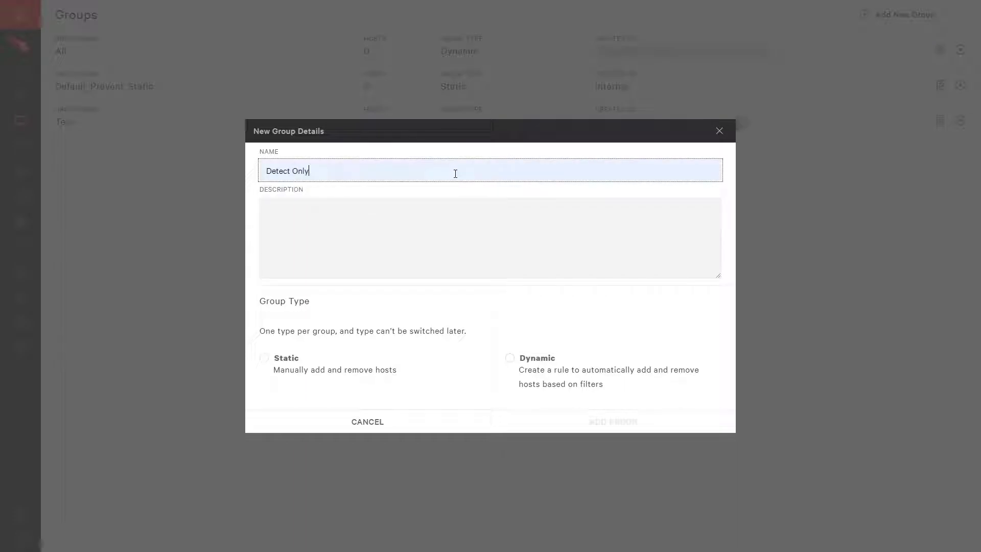
{"action": "left_click", "coordinate": [307, 360]}
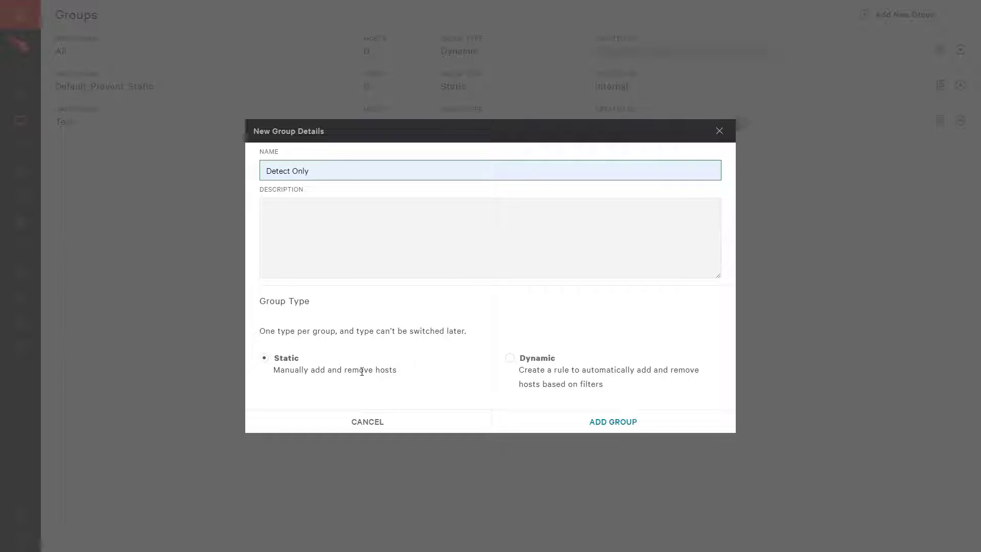
{"action": "left_click", "coordinate": [596, 431]}
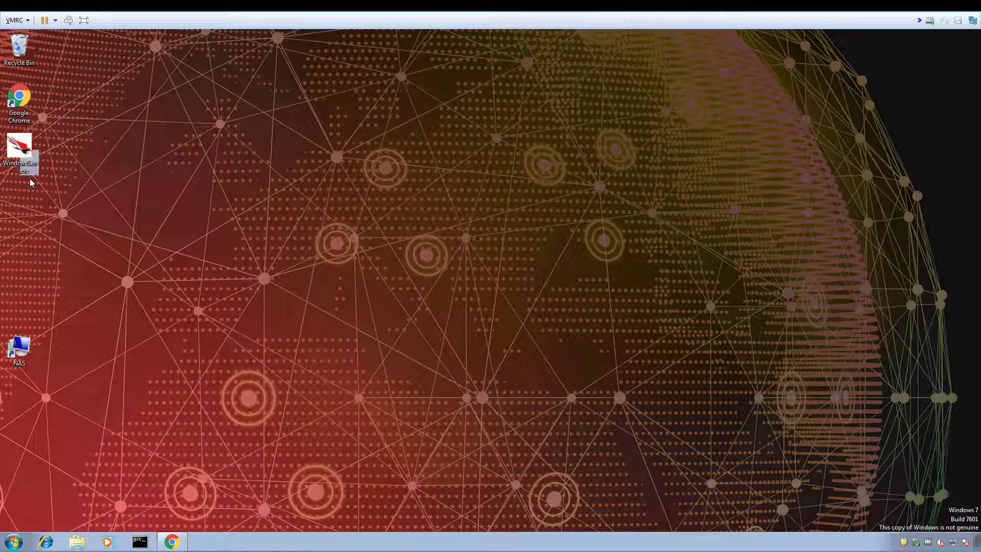
Run WindowsSensor.exe, accept the license, paste the customer ID and install the sensor.
{"action": "left_click", "coordinate": [23, 153]}
{"action": "double_click", "coordinate": [23, 153]}
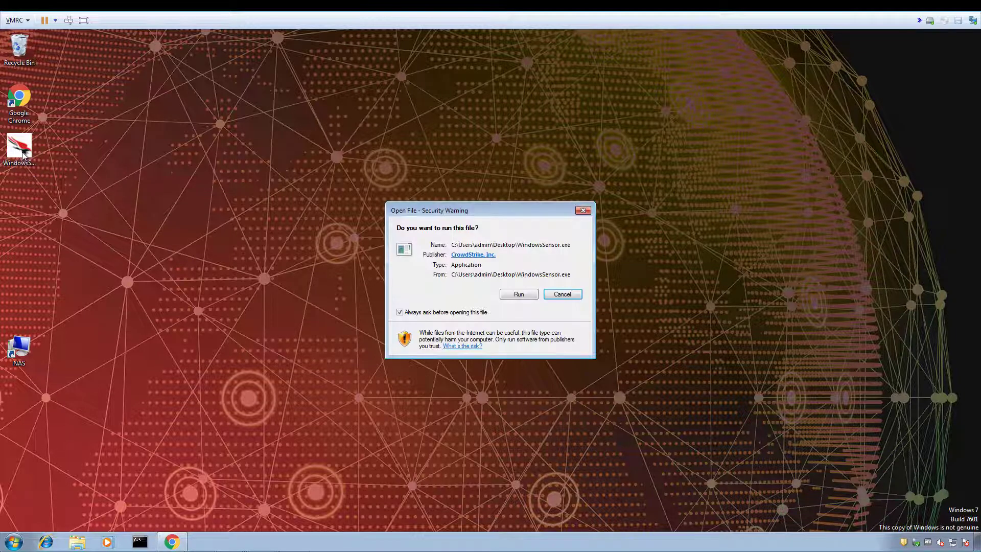
{"action": "left_click", "coordinate": [519, 296]}
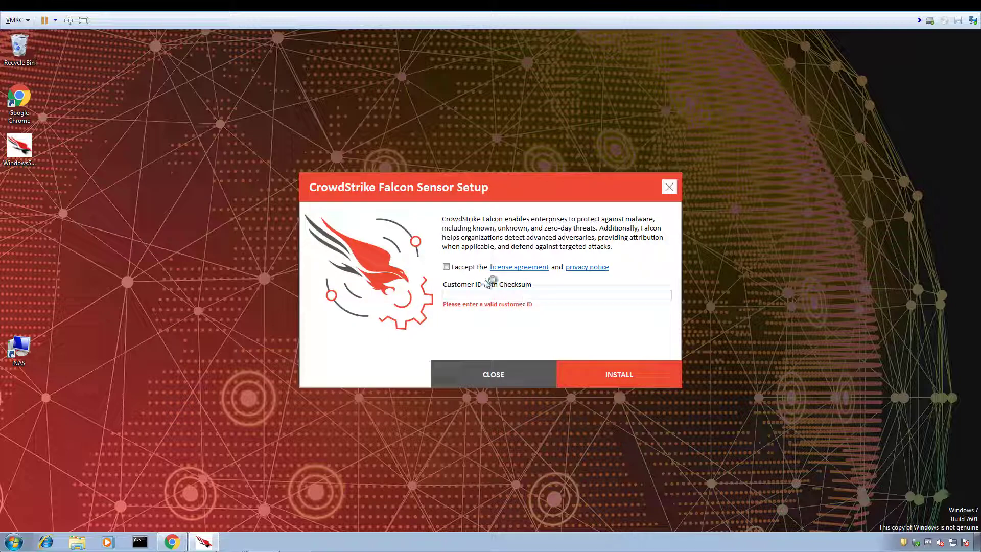
{"action": "left_click", "coordinate": [447, 266]}
{"action": "right_click", "coordinate": [457, 295]}
{"action": "left_click", "coordinate": [488, 339]}
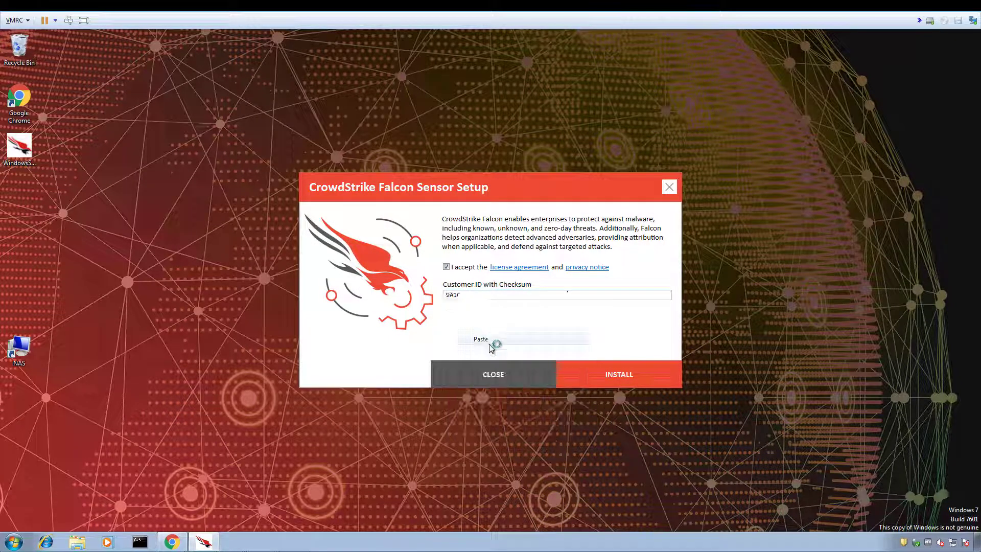
{"action": "left_click", "coordinate": [588, 379]}
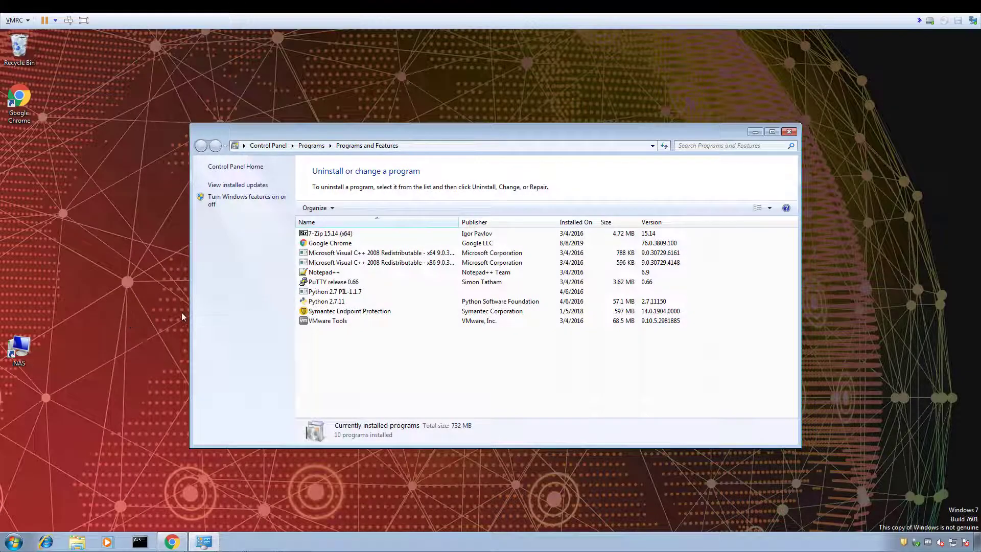
Uninstall Symantec Endpoint Protection from Programs and Features, confirming with Yes.
{"action": "left_click", "coordinate": [328, 312]}
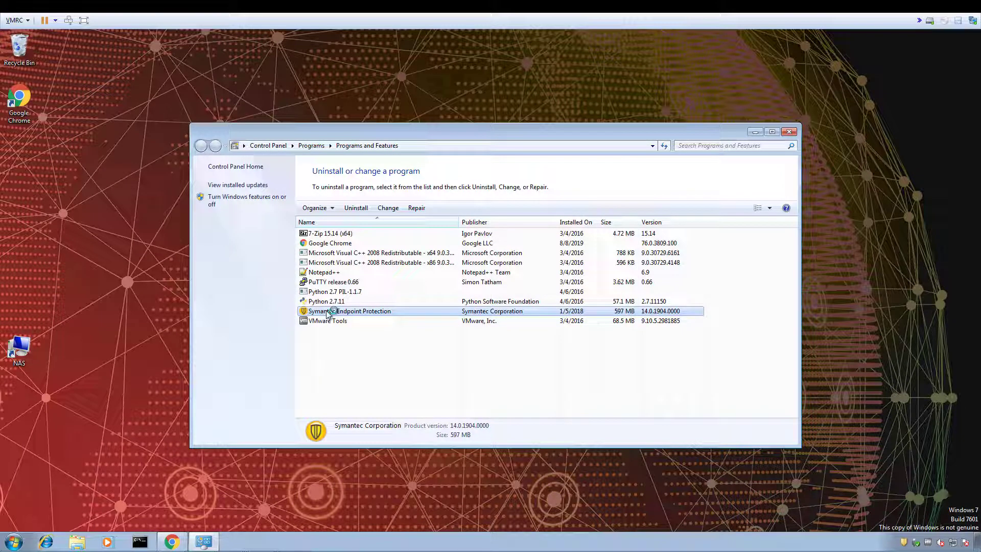
{"action": "left_click", "coordinate": [357, 208]}
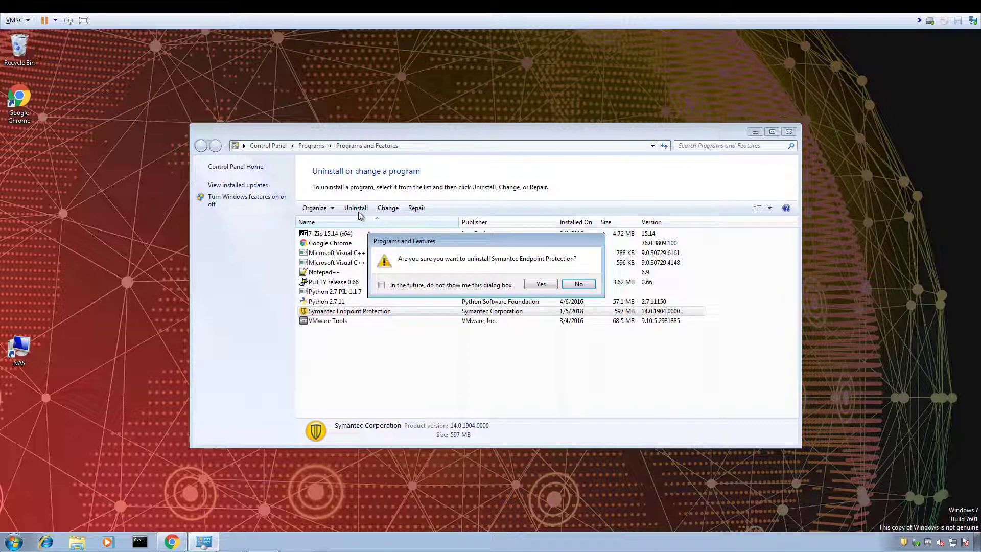
{"action": "left_click", "coordinate": [536, 287]}
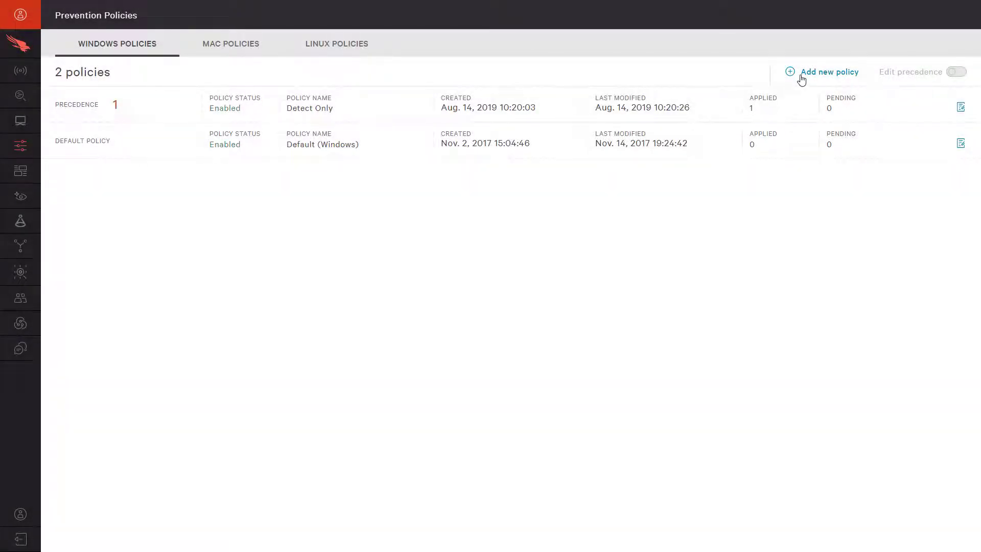
Begin a new Windows prevention policy named 'Prevention - Corporate Workstations'.
{"action": "left_click", "coordinate": [802, 81]}
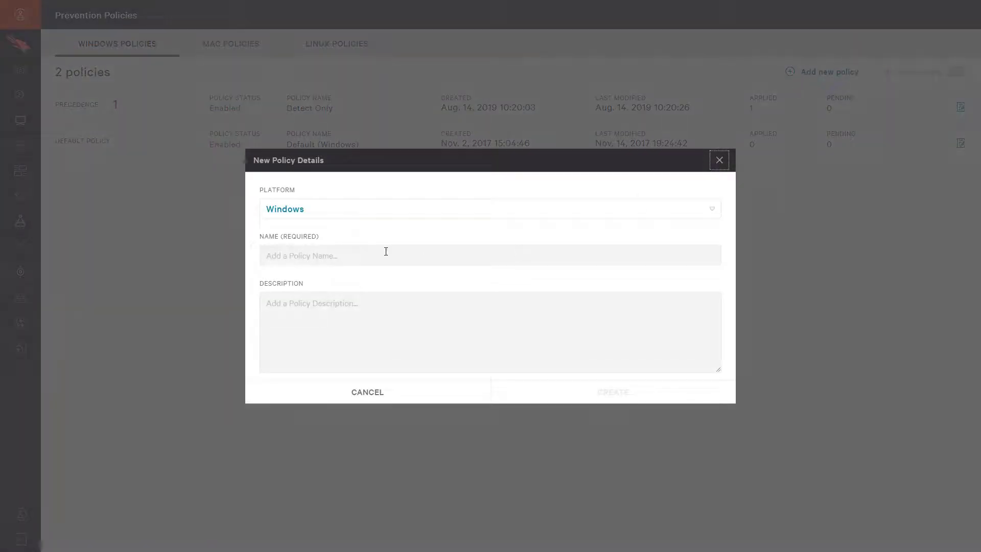
{"action": "left_click", "coordinate": [386, 251]}
{"action": "type", "text": "Prevention - Corpo"}
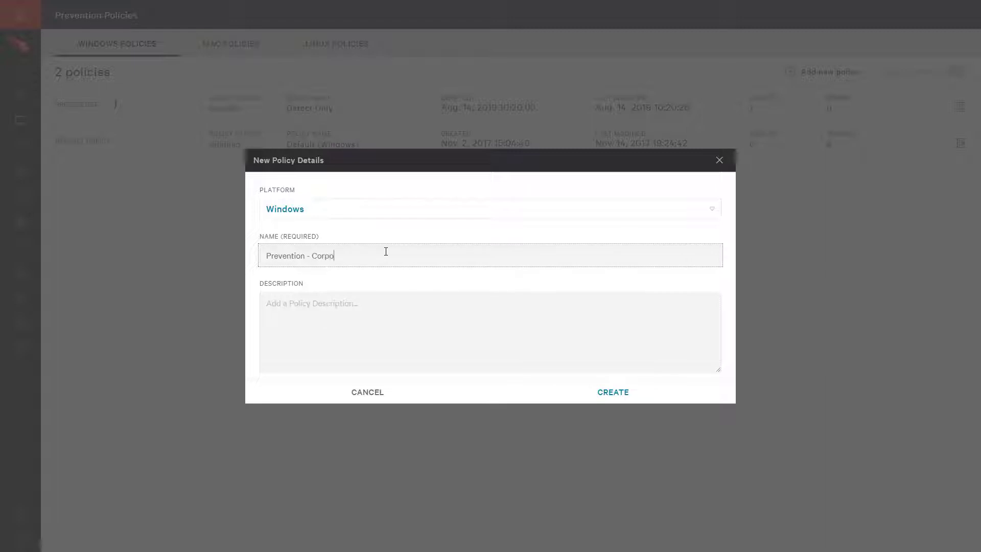
{"action": "type", "text": "rate Workstations"}
Create the policy with Cloud Anti-malware and Adware & PUP at Aggressive detection, Moderate prevention.
{"action": "left_click", "coordinate": [630, 395]}
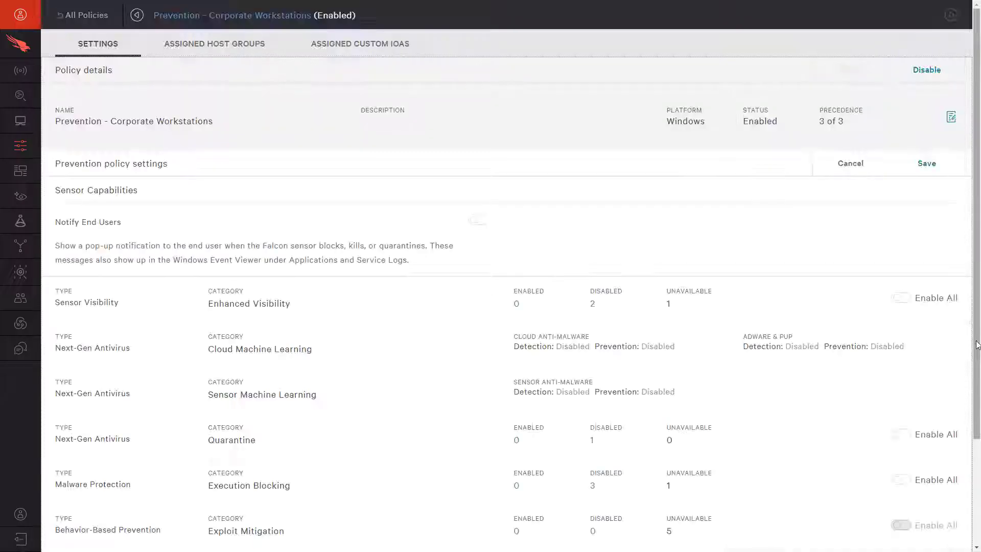
{"action": "left_click", "coordinate": [929, 347]}
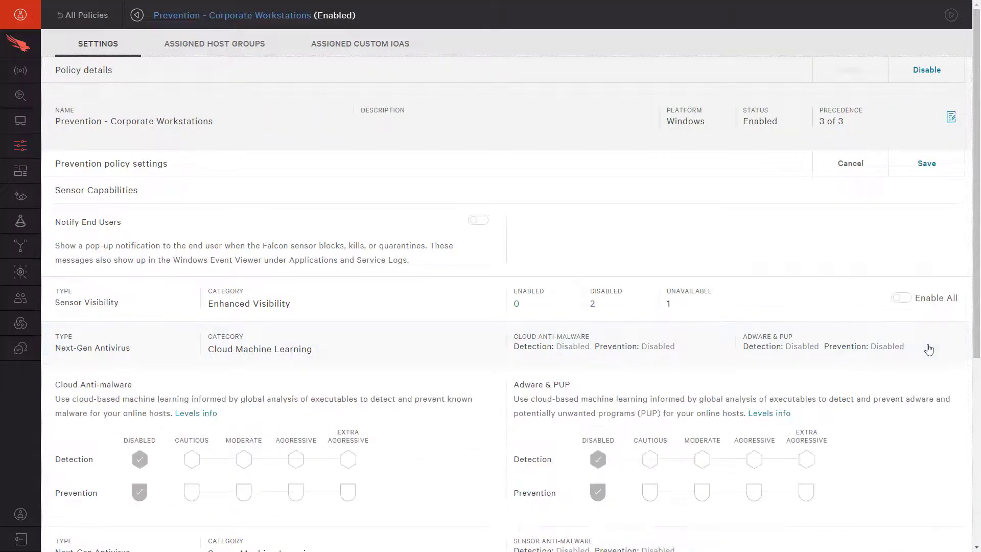
{"action": "left_click", "coordinate": [299, 460]}
{"action": "left_click", "coordinate": [246, 518]}
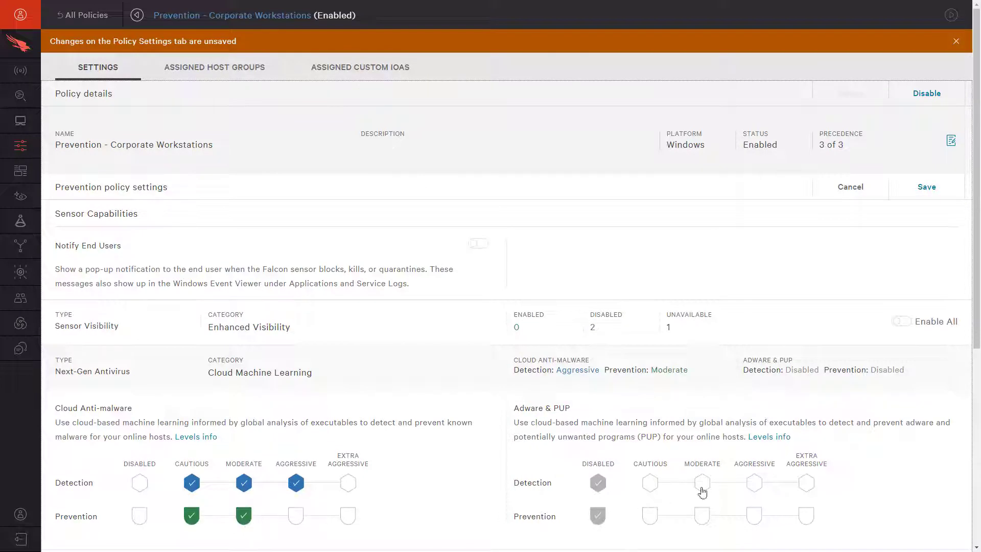
{"action": "left_click", "coordinate": [754, 483]}
{"action": "left_click", "coordinate": [701, 516]}
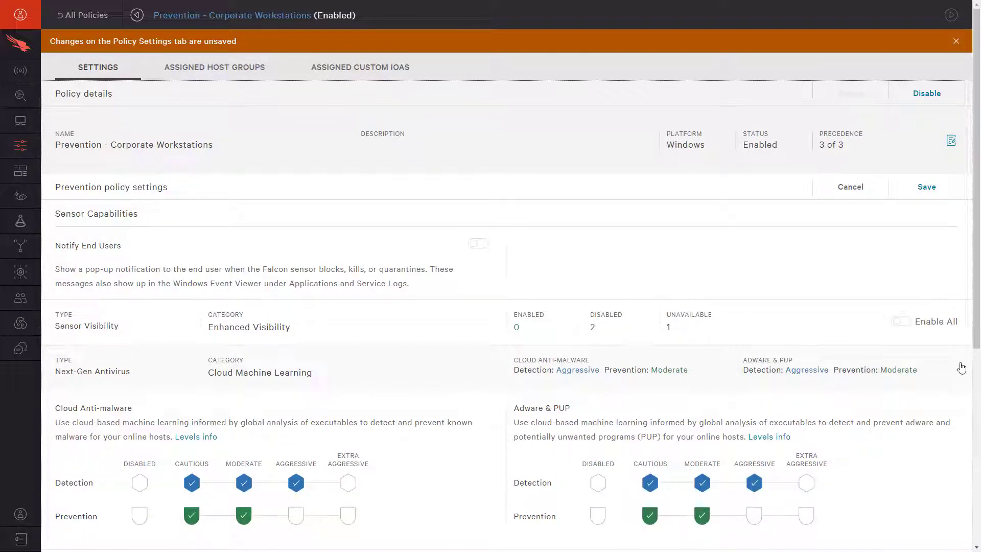
Set Sensor Anti-malware detection to Aggressive and prevention to Moderate.
{"action": "scroll", "coordinate": [974, 348], "scroll_direction": "down", "scroll_amount": 5}
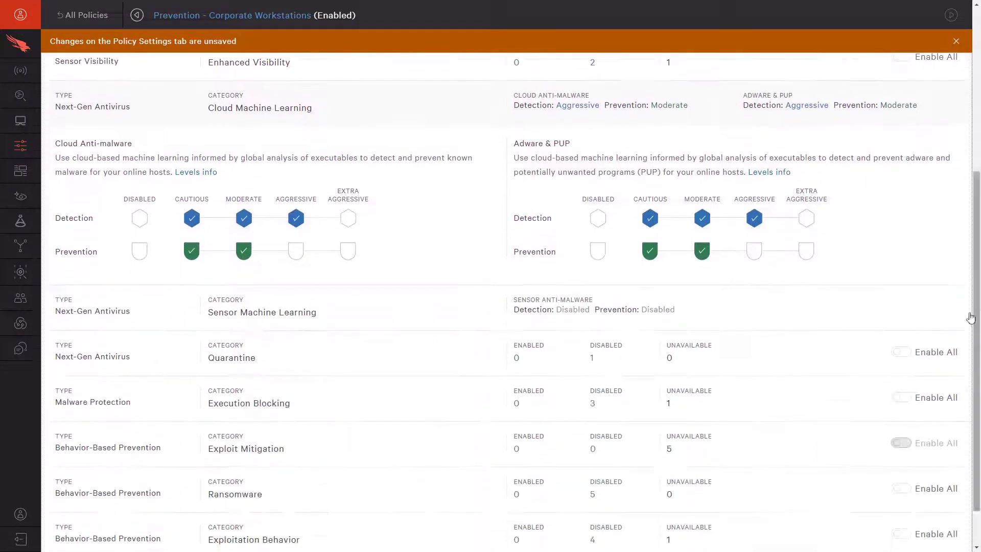
{"action": "left_click", "coordinate": [964, 318]}
{"action": "left_click", "coordinate": [296, 422]}
{"action": "left_click", "coordinate": [244, 455]}
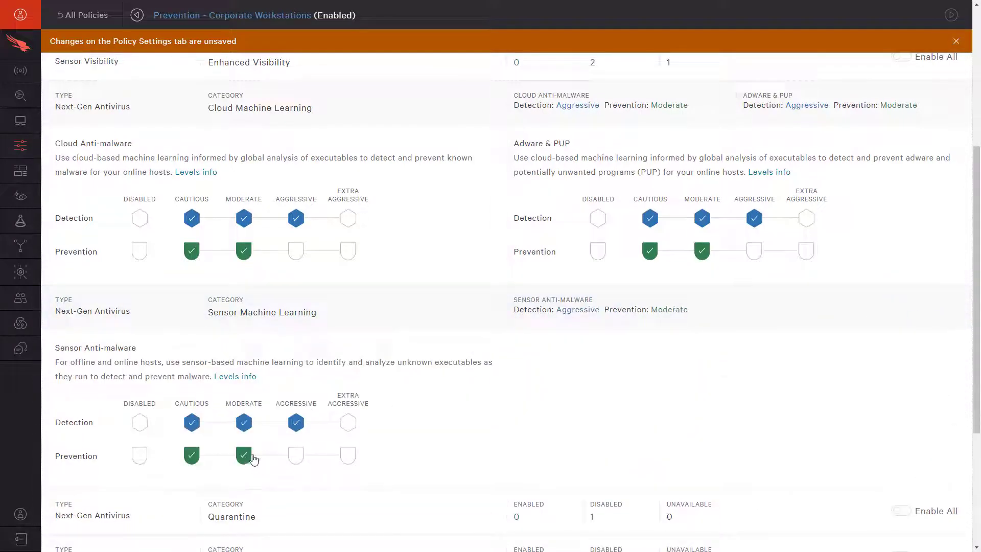
{"action": "left_click_drag", "start_coordinate": [976, 334], "coordinate": [976, 418]}
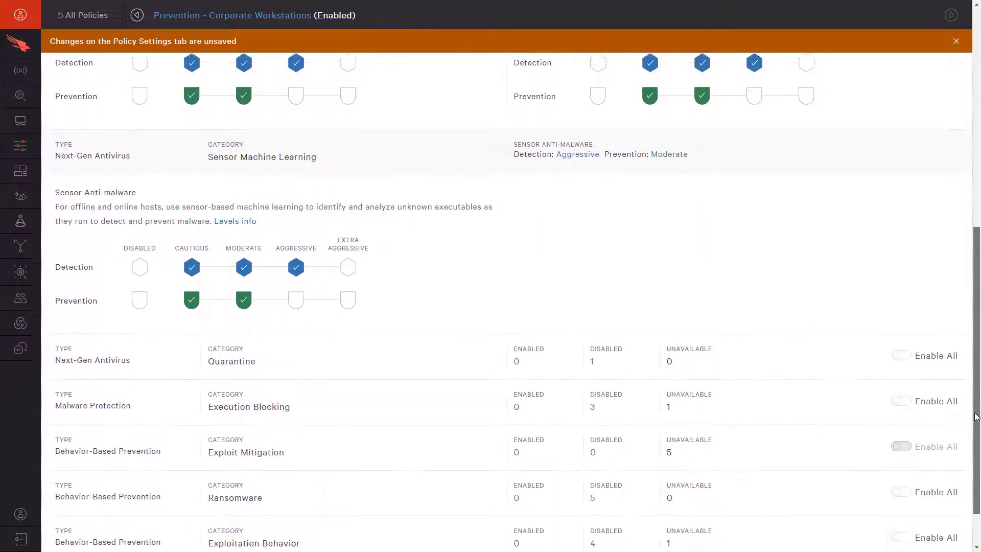
Turn on quarantine and Security Center registration.
{"action": "left_click", "coordinate": [546, 358]}
{"action": "left_click", "coordinate": [249, 377]}
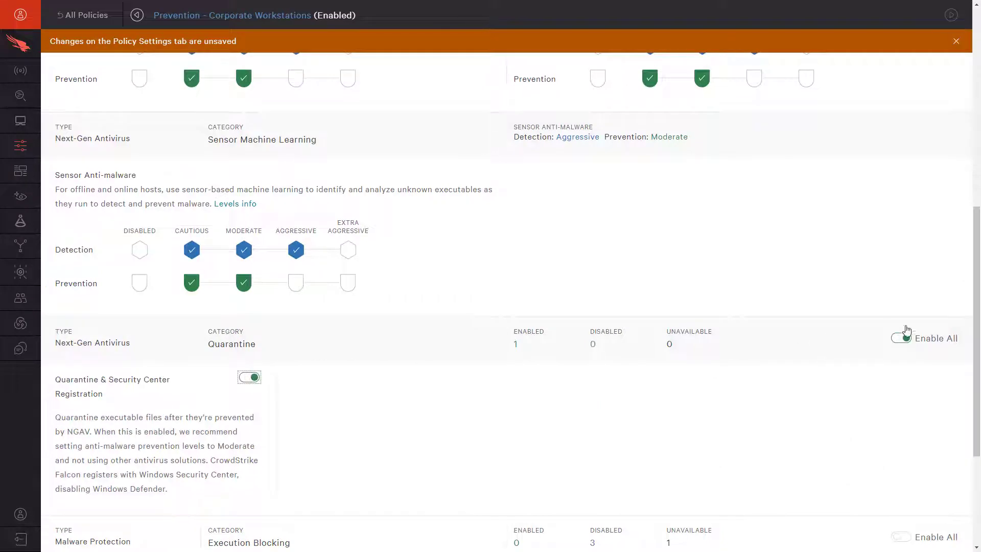
{"action": "left_click_drag", "start_coordinate": [976, 327], "coordinate": [976, 391]}
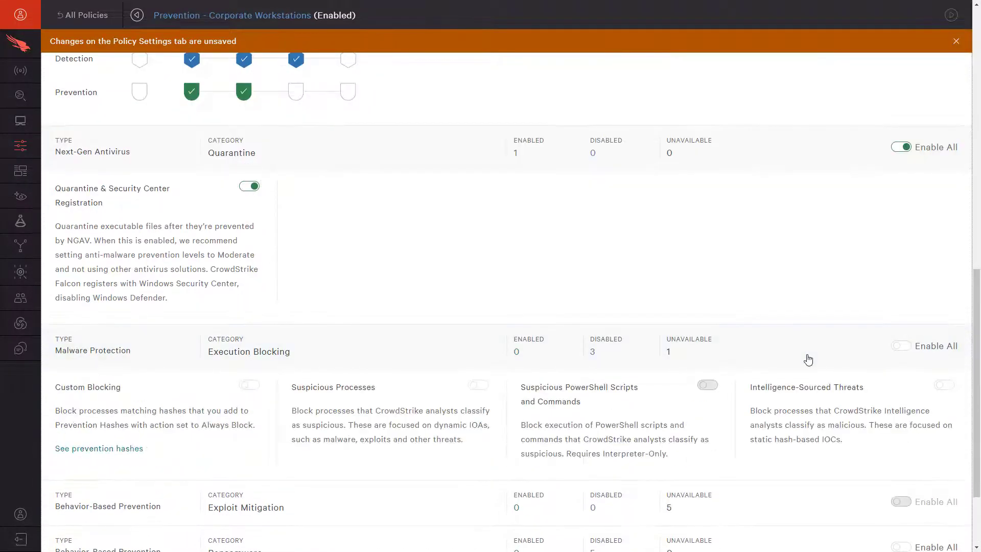
{"action": "scroll", "coordinate": [935, 344], "scroll_direction": "down", "scroll_amount": 2}
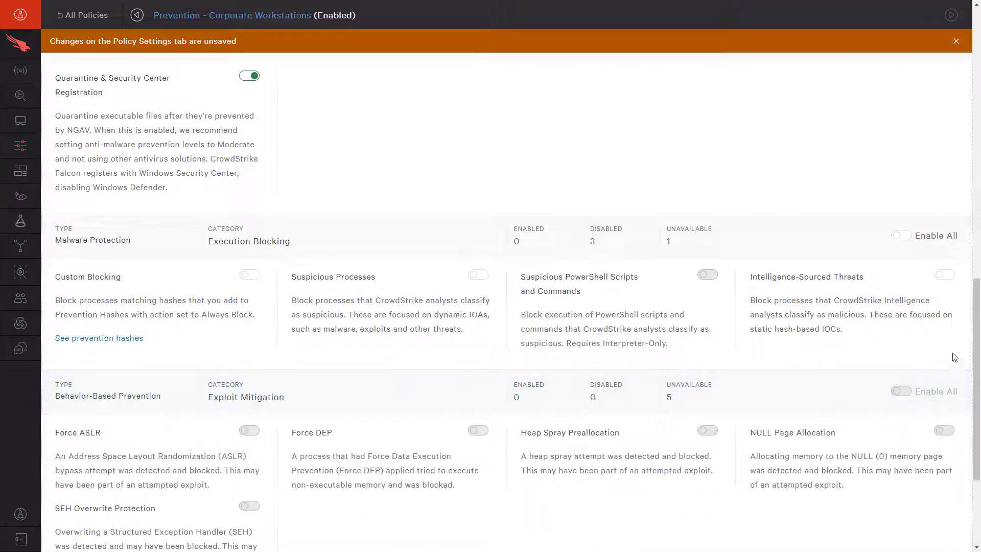
{"action": "left_click_drag", "start_coordinate": [974, 353], "coordinate": [975, 371]}
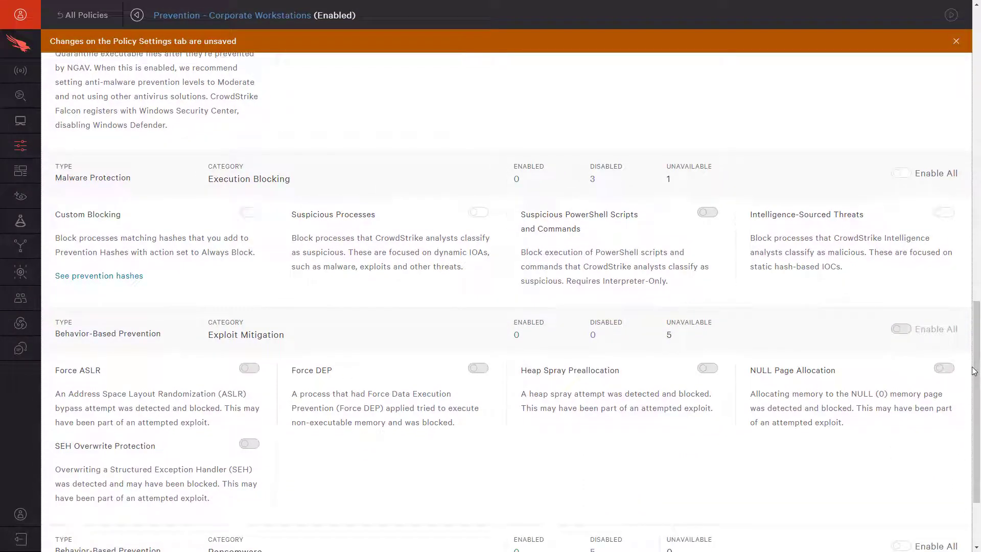
{"action": "left_click_drag", "start_coordinate": [975, 372], "coordinate": [974, 82]}
Save the policy and assign it the Prevention - Corp Workstations host group.
{"action": "left_click", "coordinate": [929, 186]}
{"action": "left_click", "coordinate": [601, 404]}
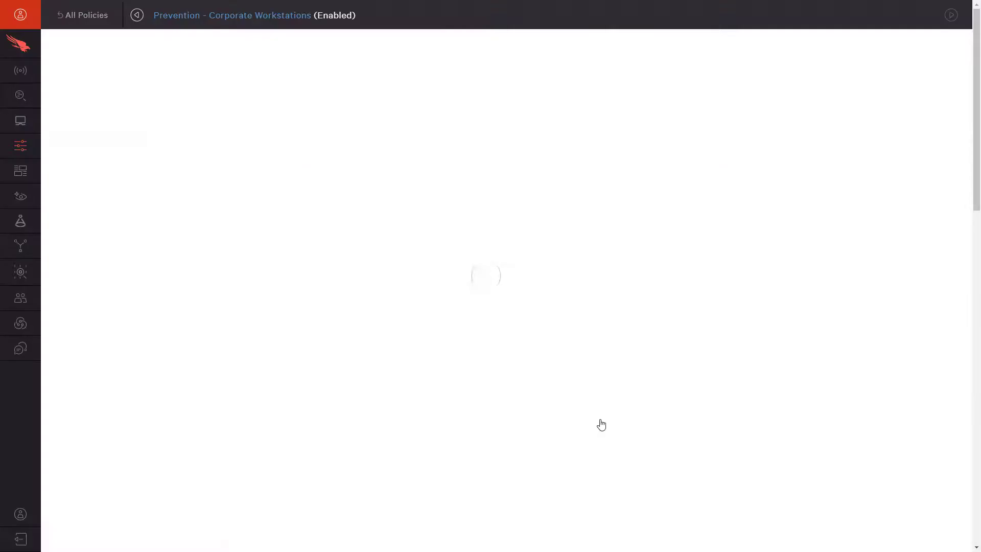
{"action": "left_click", "coordinate": [233, 45]}
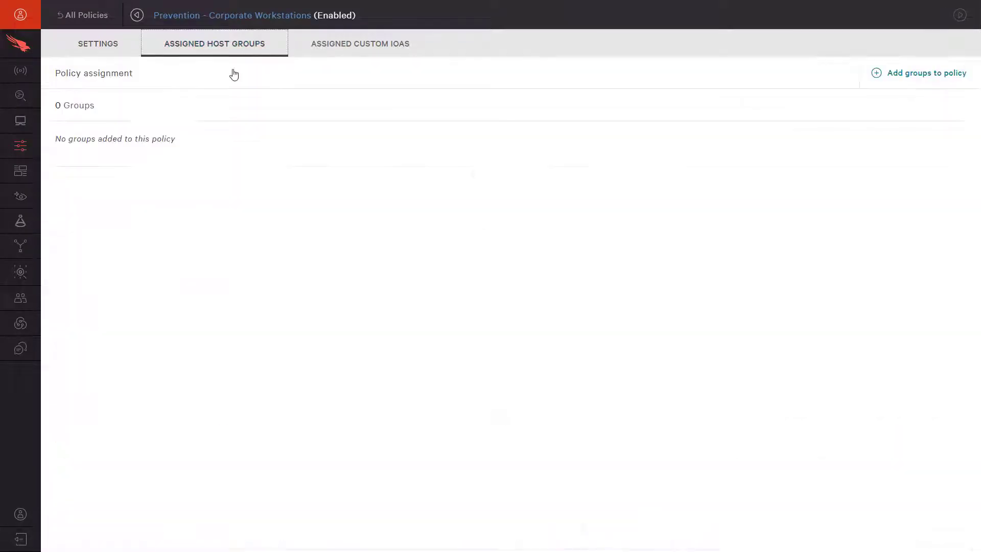
{"action": "left_click", "coordinate": [892, 77]}
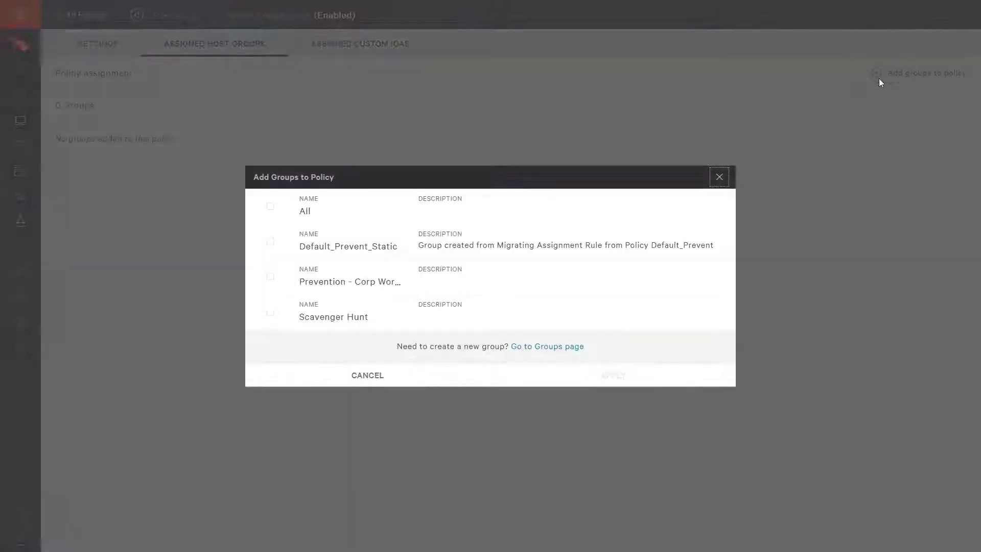
{"action": "left_click", "coordinate": [269, 278]}
{"action": "left_click", "coordinate": [635, 376]}
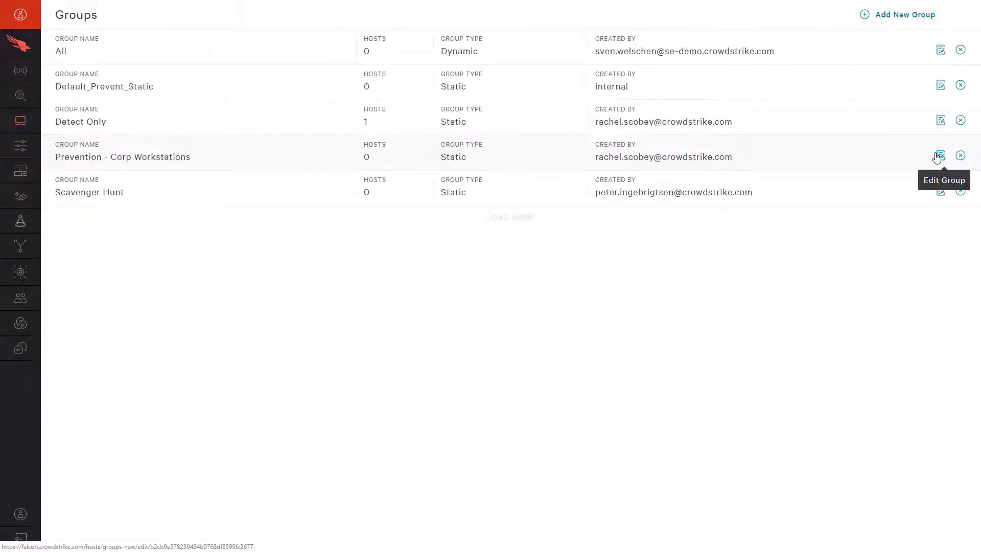
Add host CORP-TMM-W1 to the Prevention - Corp Workstations group.
{"action": "left_click", "coordinate": [939, 156]}
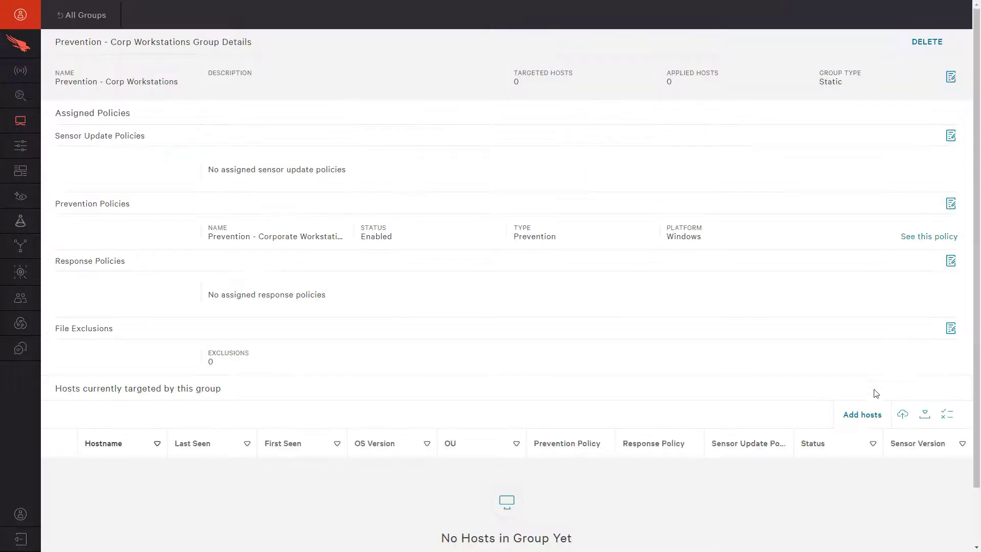
{"action": "left_click", "coordinate": [862, 415]}
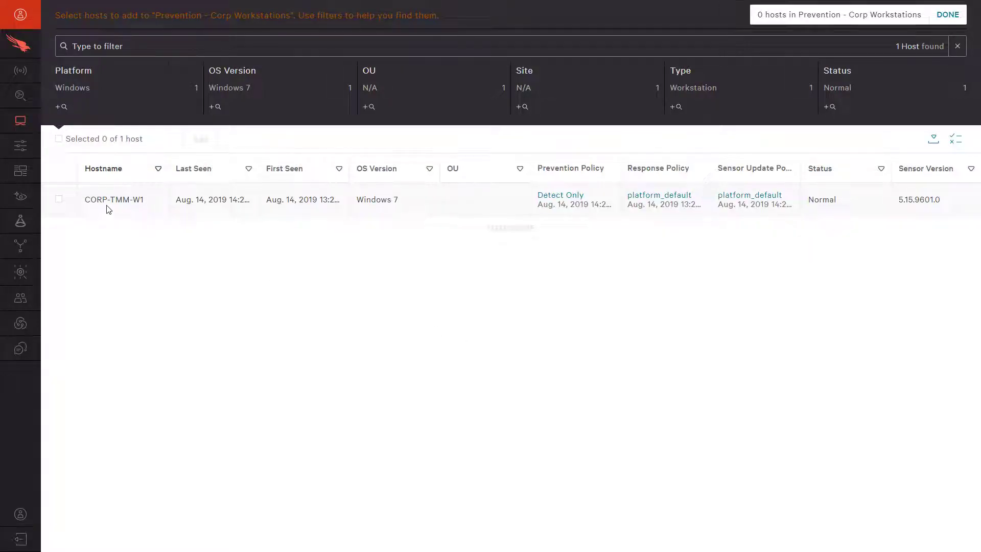
{"action": "left_click", "coordinate": [59, 199]}
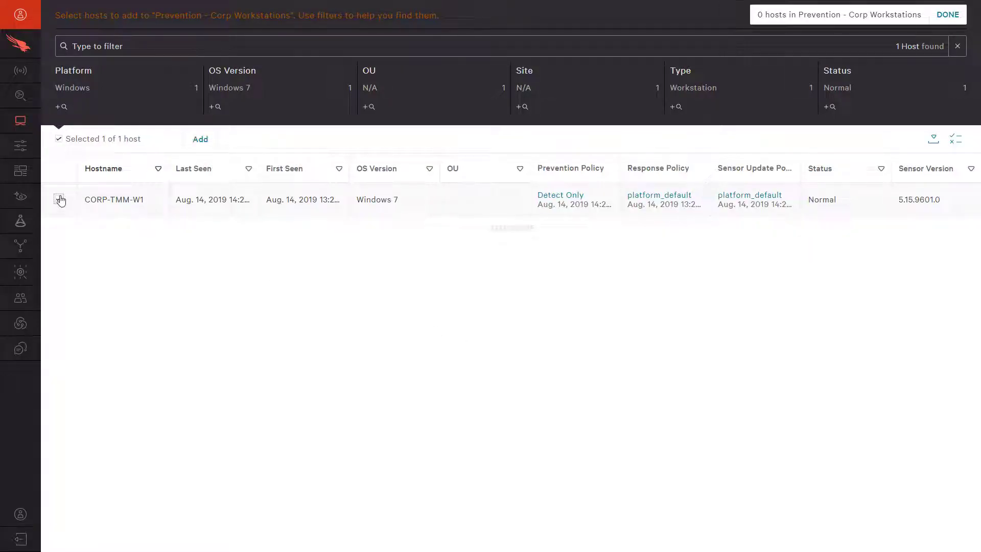
{"action": "left_click", "coordinate": [197, 143]}
{"action": "left_click", "coordinate": [583, 326]}
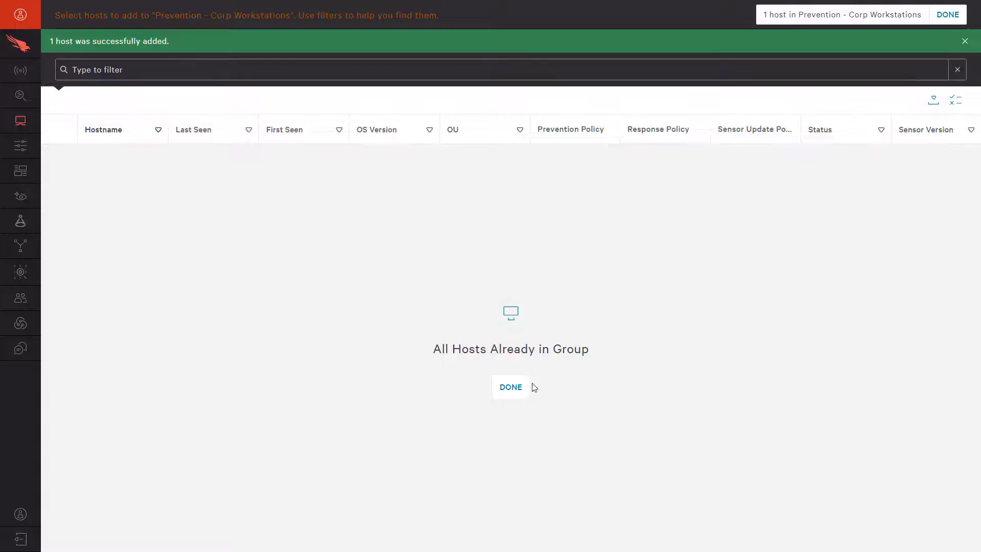
Finish the group edit and view Host Management to check CORP-TMM-W1's prevention policy.
{"action": "left_click", "coordinate": [525, 388]}
{"action": "mouse_move", "coordinate": [20, 121]}
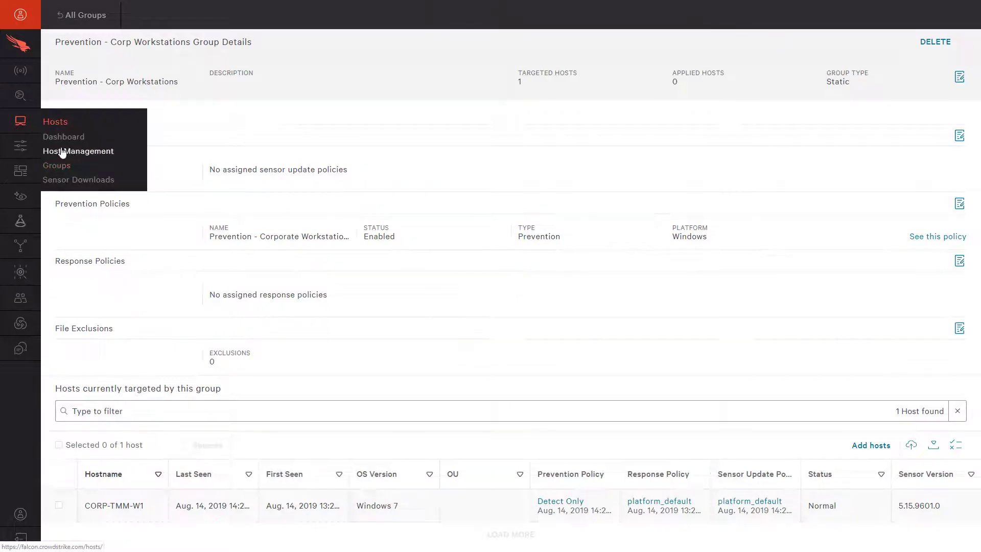
{"action": "left_click", "coordinate": [61, 151]}
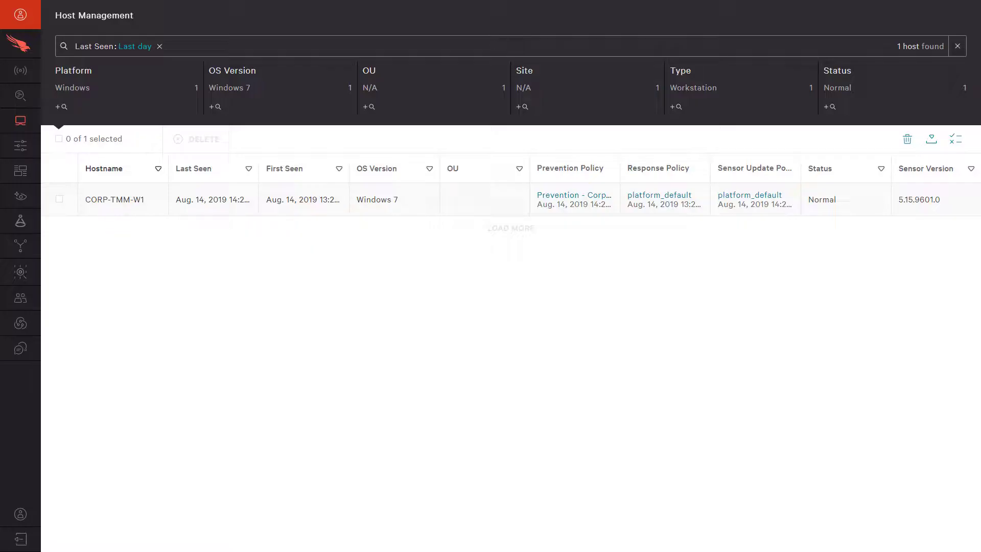